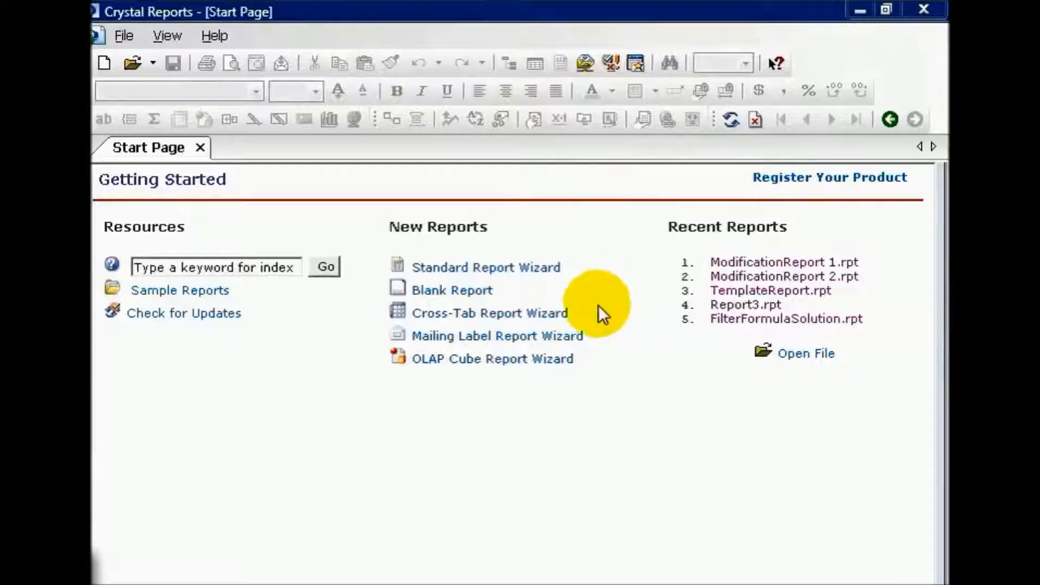
Start a cross-tab report using the Revenue Transaction, Office and Employee tables from the CRYSTALXITRAINING ODBC connection
{"action": "left_click", "coordinate": [534, 323]}
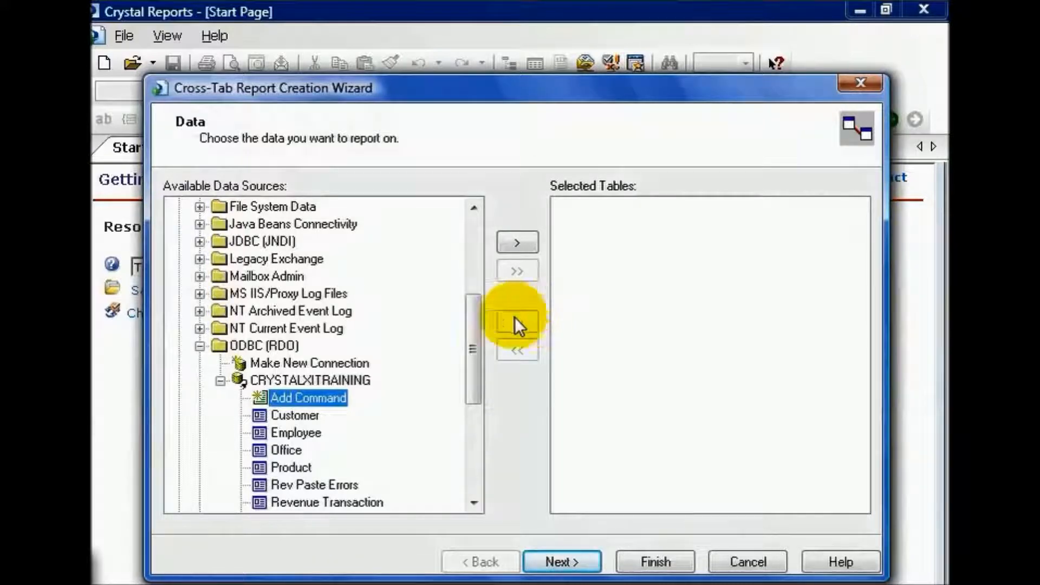
{"action": "left_click_drag", "start_coordinate": [475, 323], "coordinate": [477, 375]}
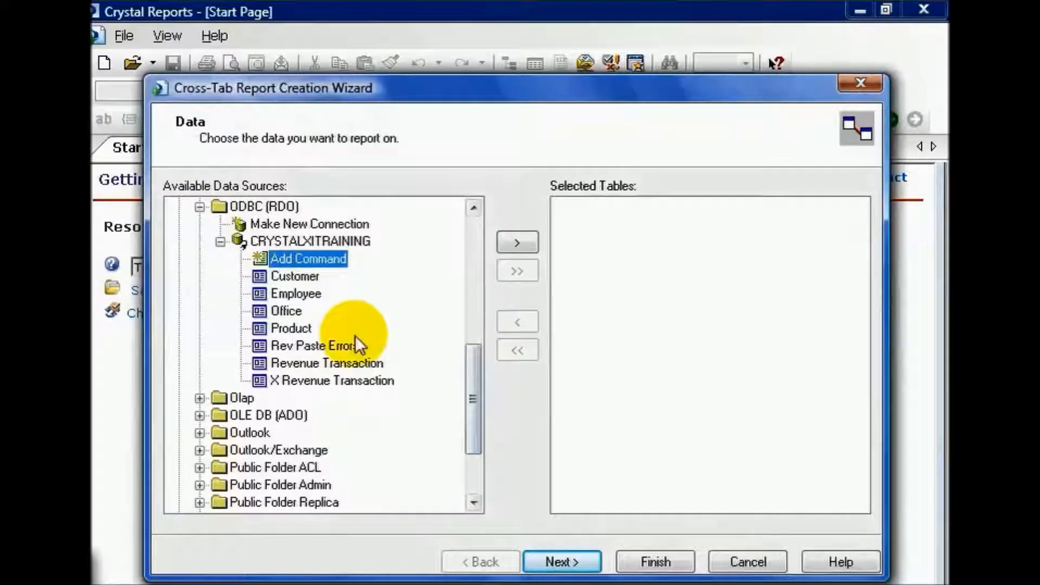
{"action": "left_click", "coordinate": [344, 363]}
{"action": "double_click", "coordinate": [346, 362]}
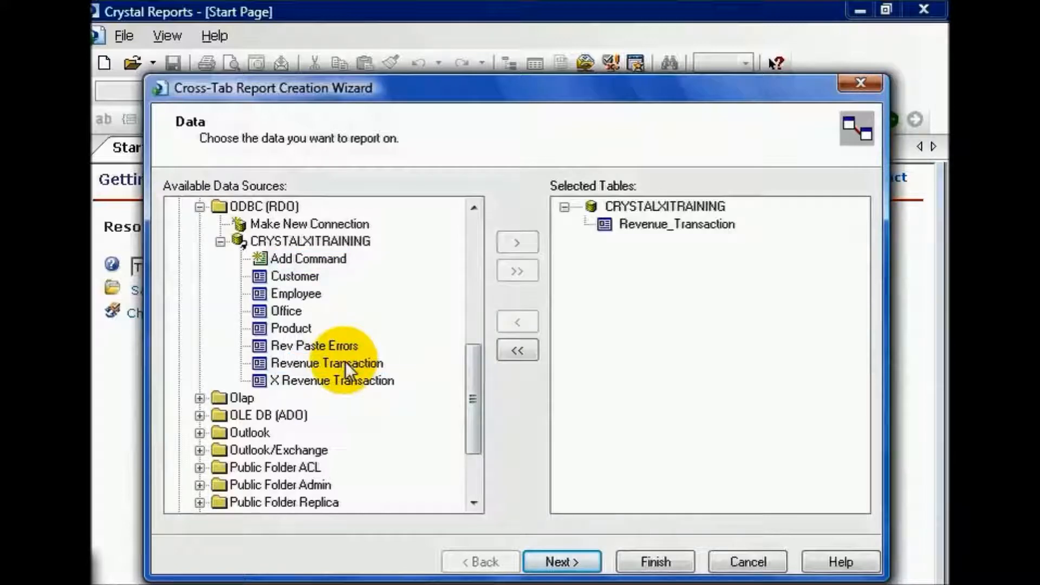
{"action": "double_click", "coordinate": [297, 310]}
{"action": "double_click", "coordinate": [293, 295]}
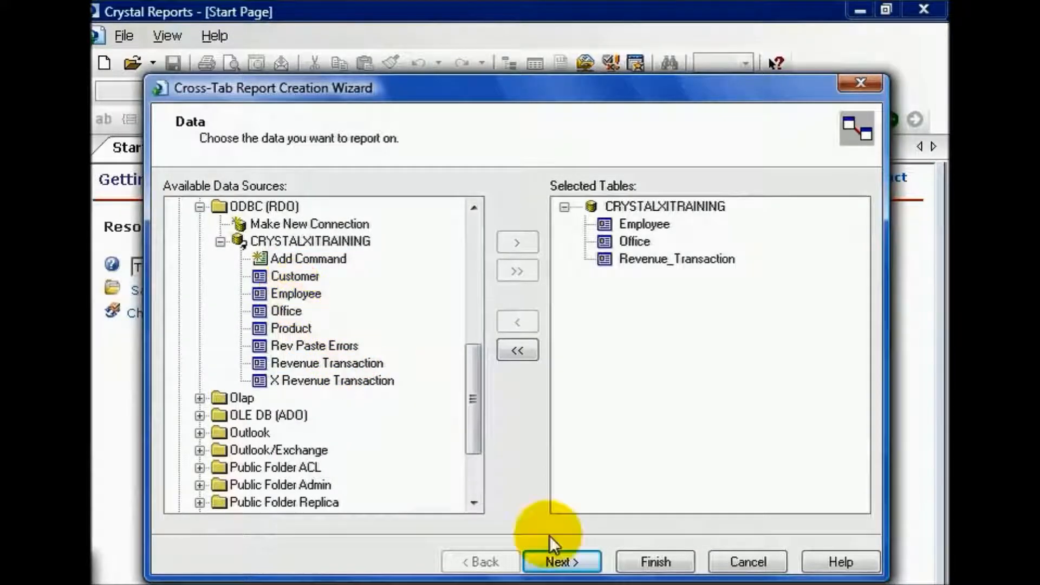
{"action": "left_click", "coordinate": [559, 562]}
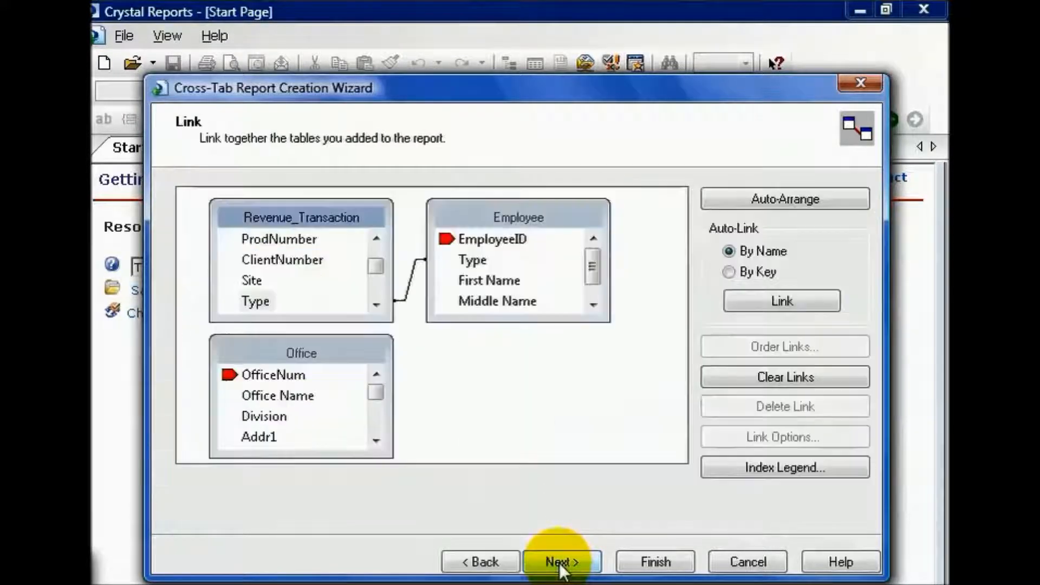
Clear the automatic table links and link the Site field of Revenue_Transaction to OfficeNum in Office
{"action": "left_click", "coordinate": [831, 382]}
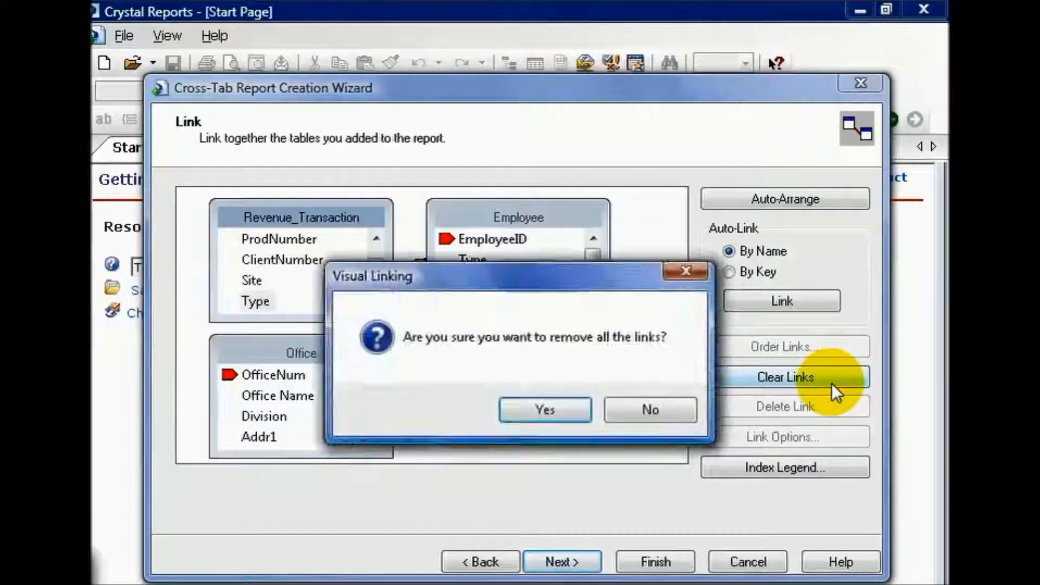
{"action": "left_click", "coordinate": [571, 408]}
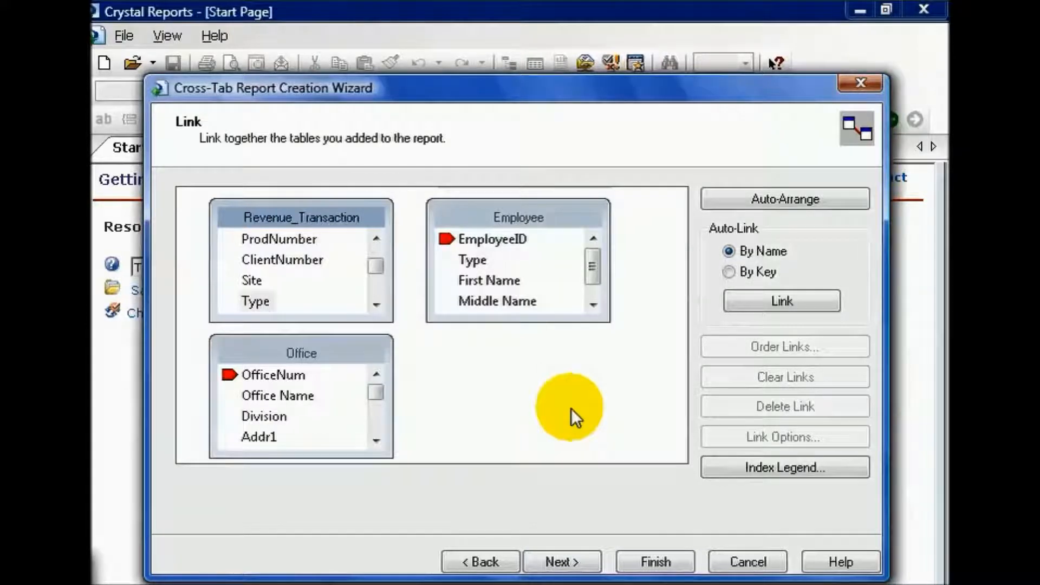
{"action": "left_click_drag", "start_coordinate": [342, 348], "coordinate": [560, 344]}
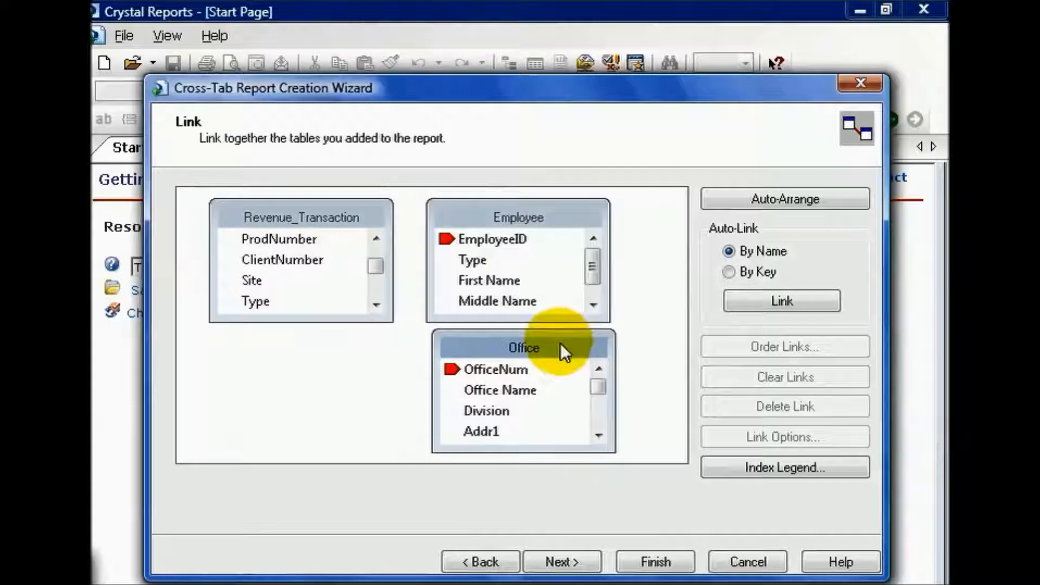
{"action": "left_click_drag", "start_coordinate": [301, 322], "coordinate": [289, 440]}
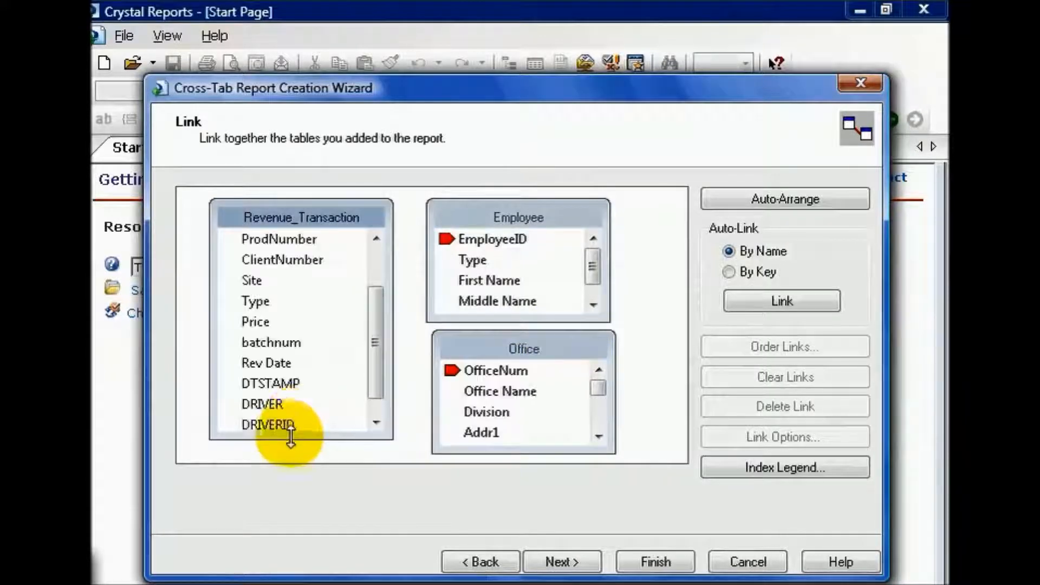
{"action": "left_click", "coordinate": [255, 281]}
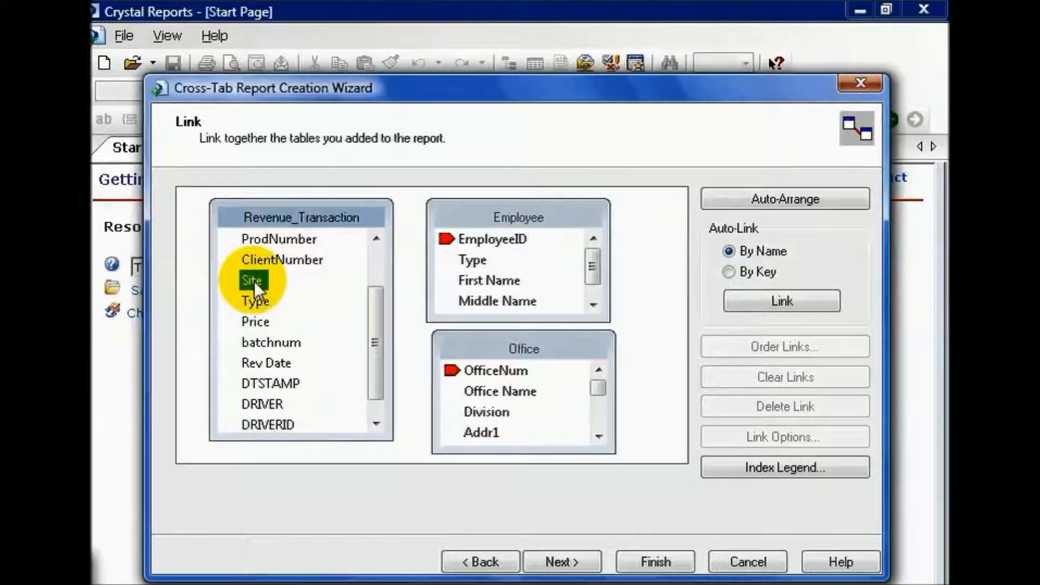
{"action": "left_click_drag", "start_coordinate": [254, 281], "coordinate": [481, 374]}
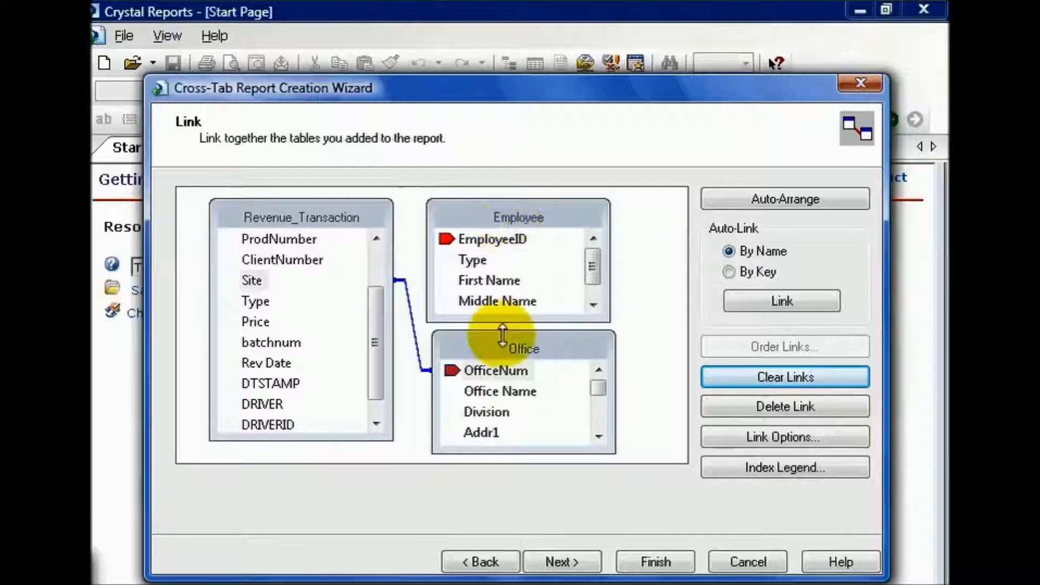
Link the Manager field of Office to EmployeeID in Employee and continue to the cross-tab setup
{"action": "left_click_drag", "start_coordinate": [504, 350], "coordinate": [443, 345]}
{"action": "left_click_drag", "start_coordinate": [538, 385], "coordinate": [537, 425]}
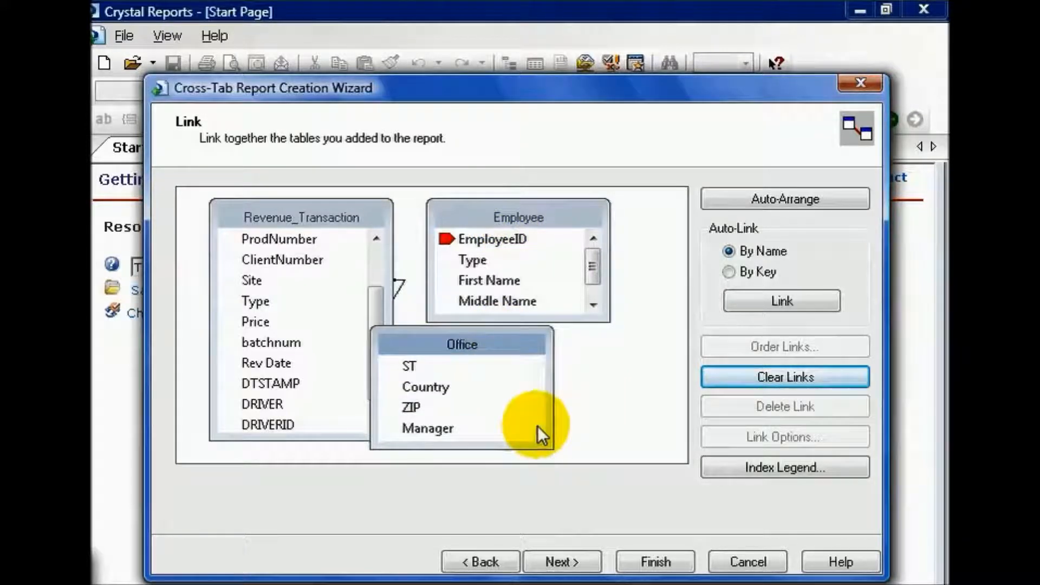
{"action": "left_click_drag", "start_coordinate": [532, 213], "coordinate": [653, 228]}
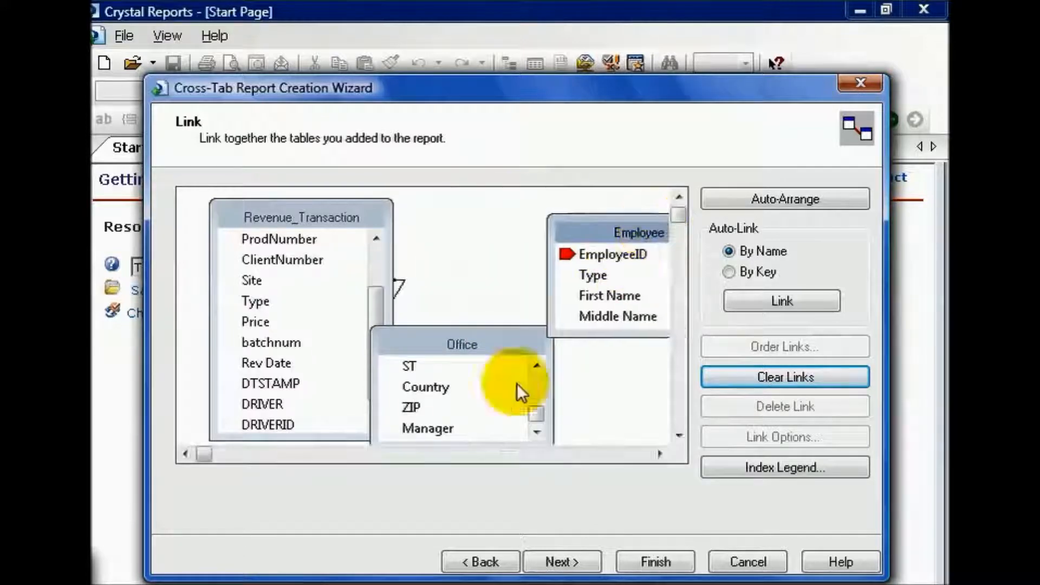
{"action": "left_click", "coordinate": [423, 429]}
{"action": "mouse_move", "coordinate": [424, 430]}
{"action": "left_mouse_down"}
{"action": "mouse_move", "coordinate": [529, 360]}
{"action": "mouse_move", "coordinate": [598, 259]}
{"action": "left_mouse_up"}
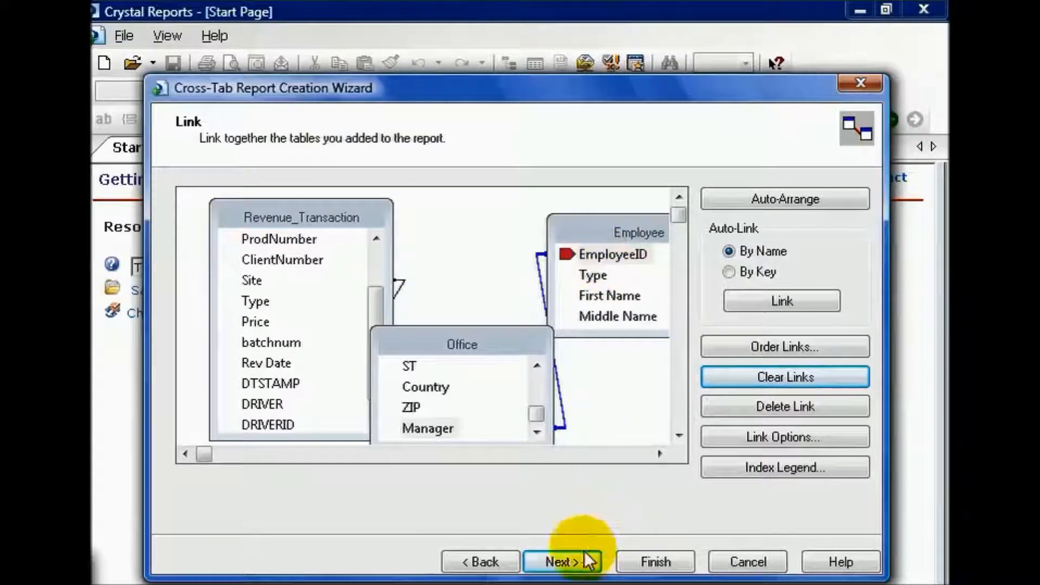
{"action": "left_click", "coordinate": [564, 561]}
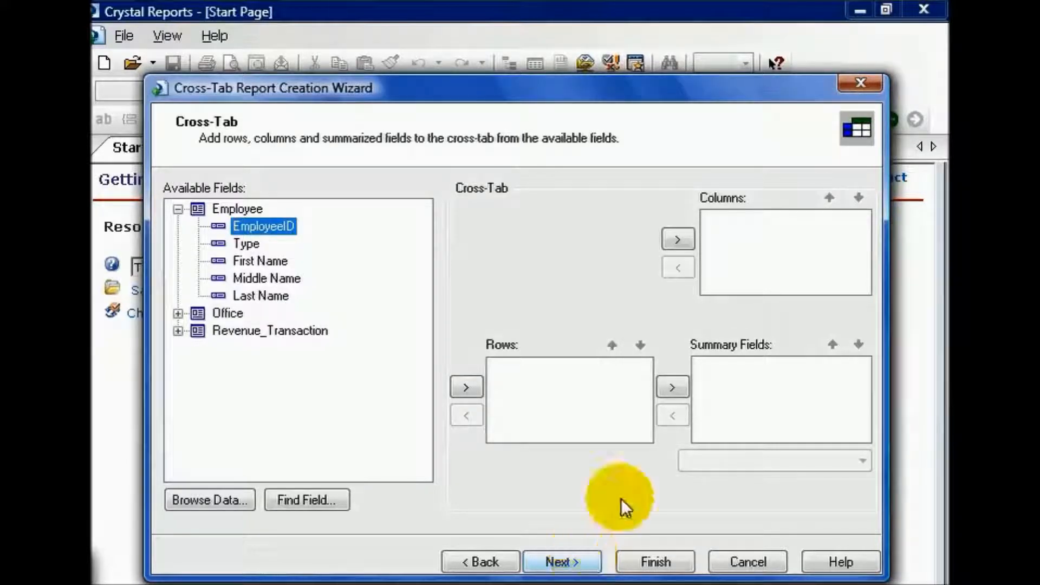
Add the employee First Name as the cross-tab row and the Revenue_Transaction Rev Date as the column, grouped for each year
{"action": "left_click", "coordinate": [250, 260]}
{"action": "left_click_drag", "start_coordinate": [249, 261], "coordinate": [522, 368]}
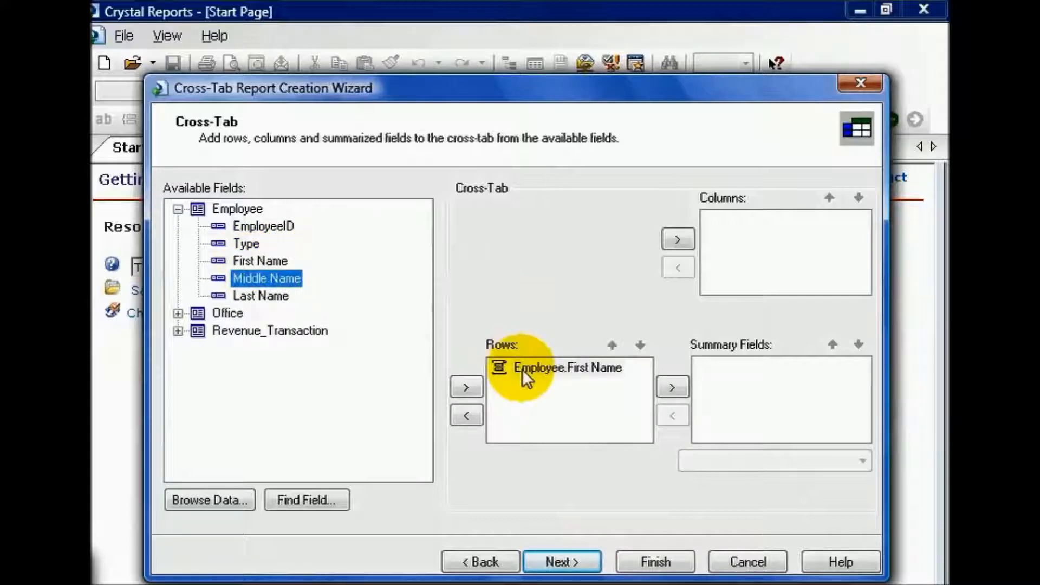
{"action": "left_click", "coordinate": [178, 330]}
{"action": "left_click_drag", "start_coordinate": [258, 417], "coordinate": [740, 223]}
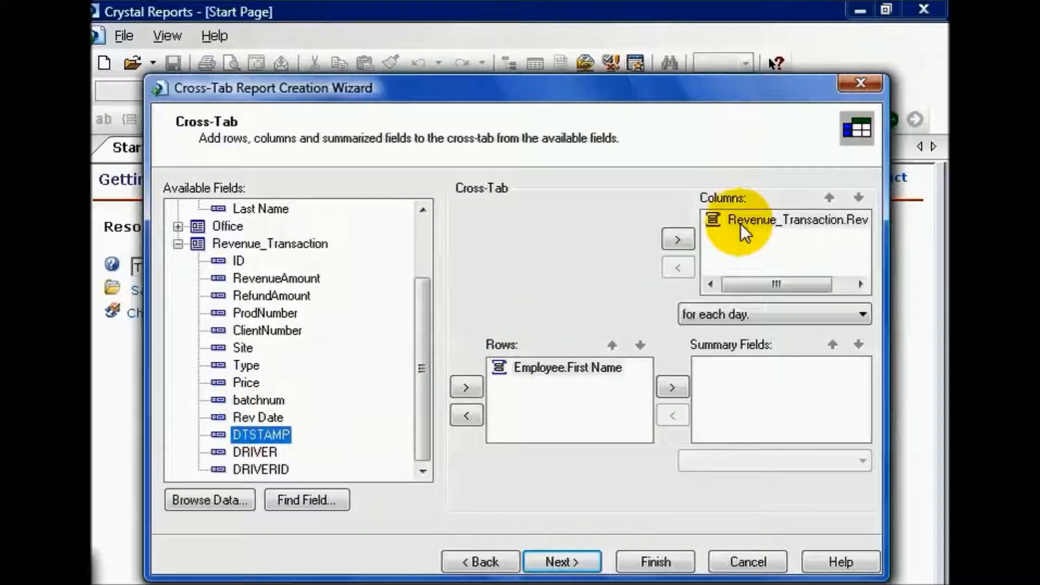
{"action": "left_click", "coordinate": [862, 315]}
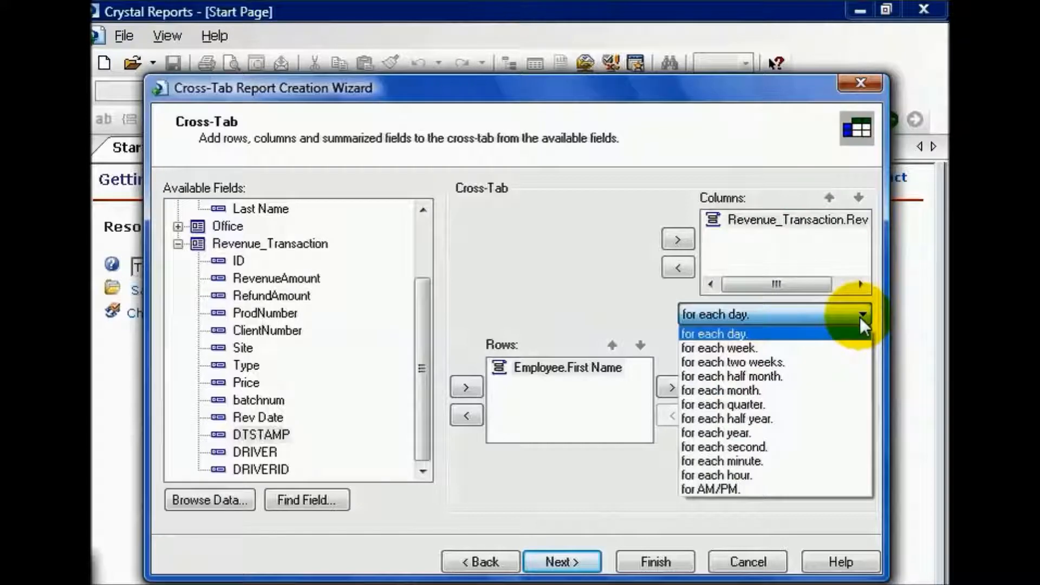
{"action": "left_click", "coordinate": [730, 431]}
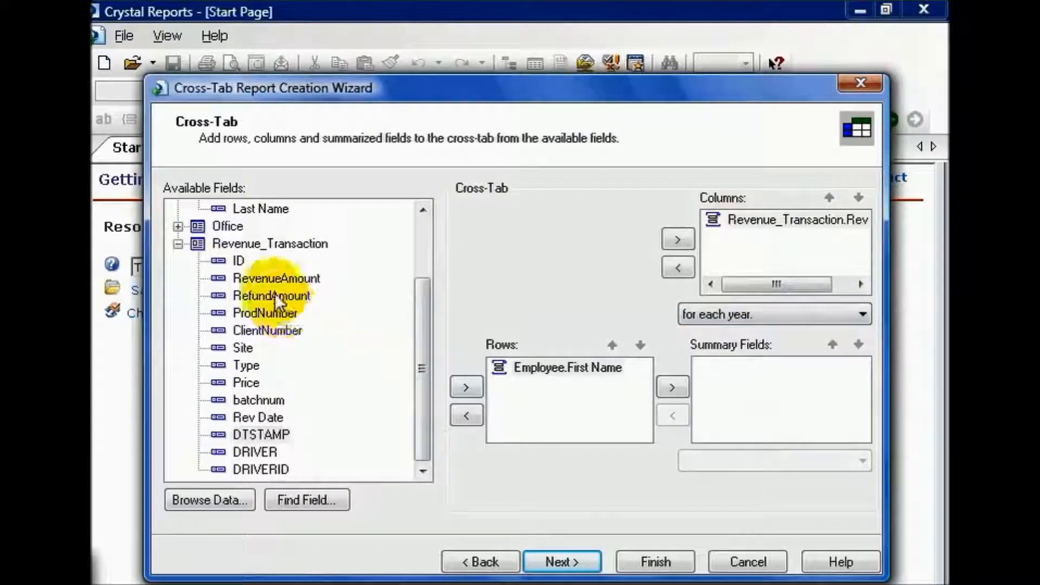
Add the sum of RevenueAmount as the summary field and continue to the grid styles without a chart or record filter
{"action": "left_click_drag", "start_coordinate": [436, 303], "coordinate": [735, 376]}
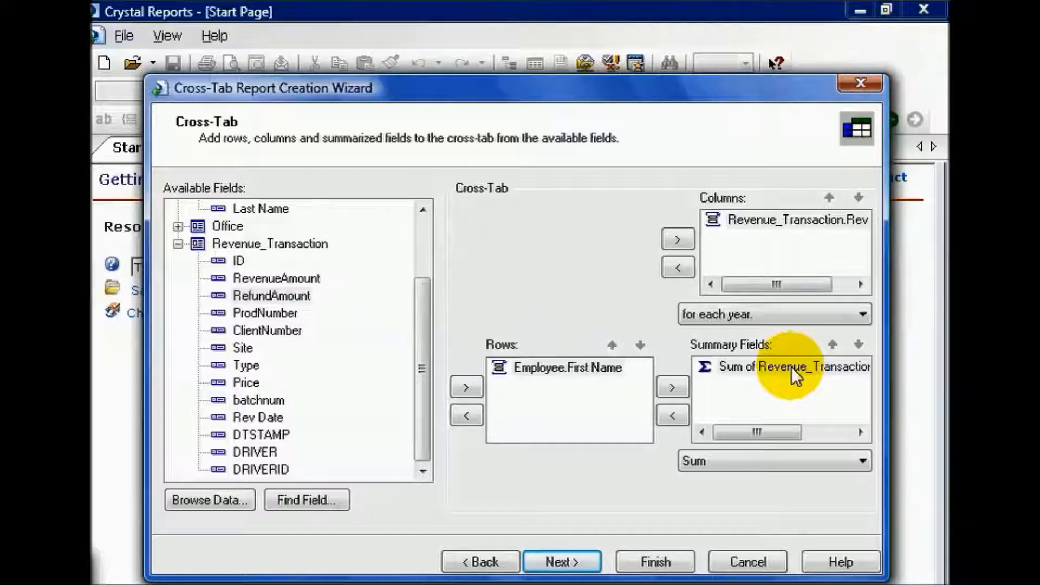
{"action": "left_click", "coordinate": [577, 561]}
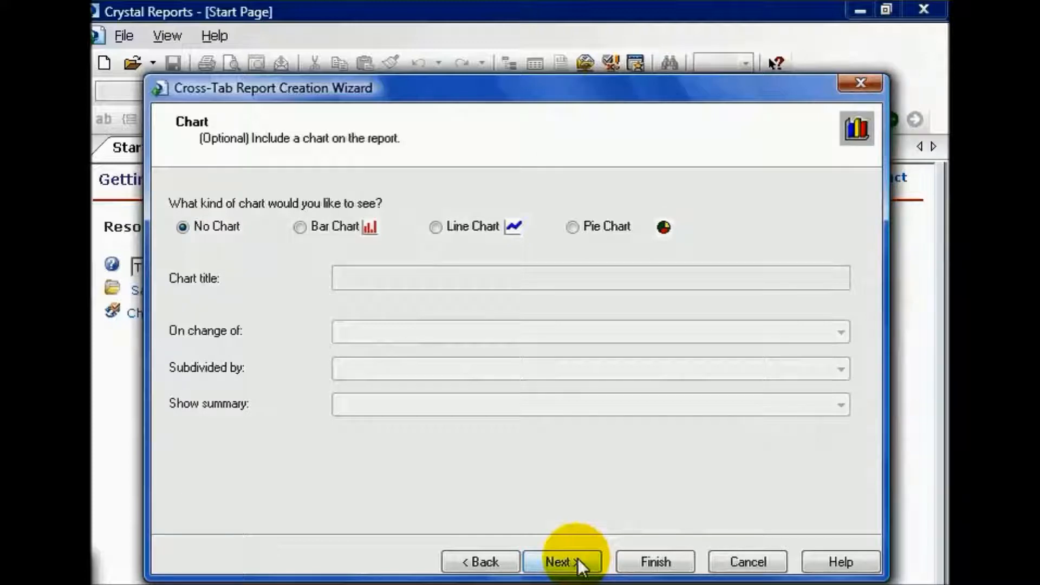
{"action": "left_click", "coordinate": [577, 561]}
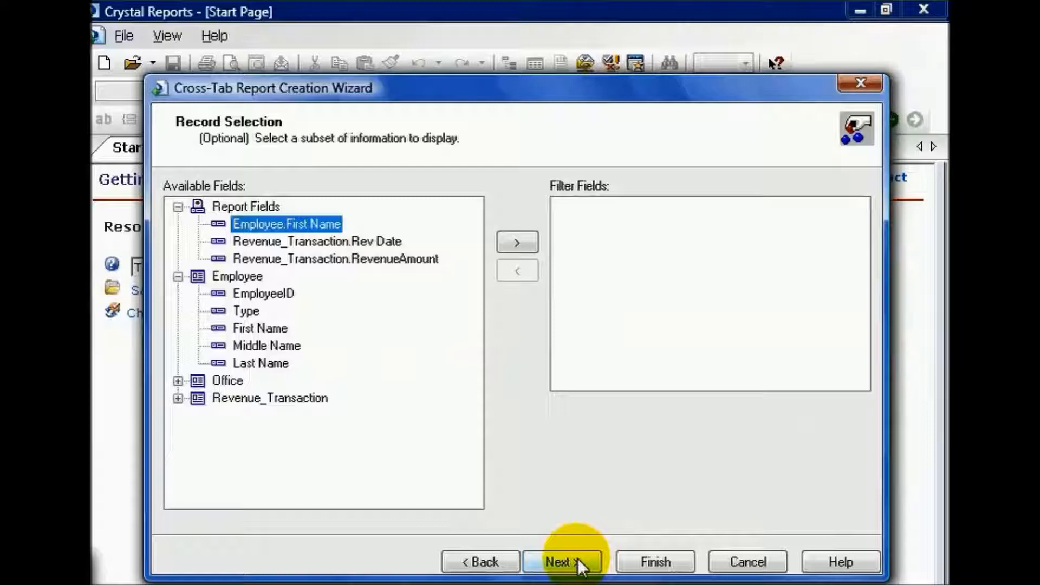
{"action": "left_click", "coordinate": [577, 561]}
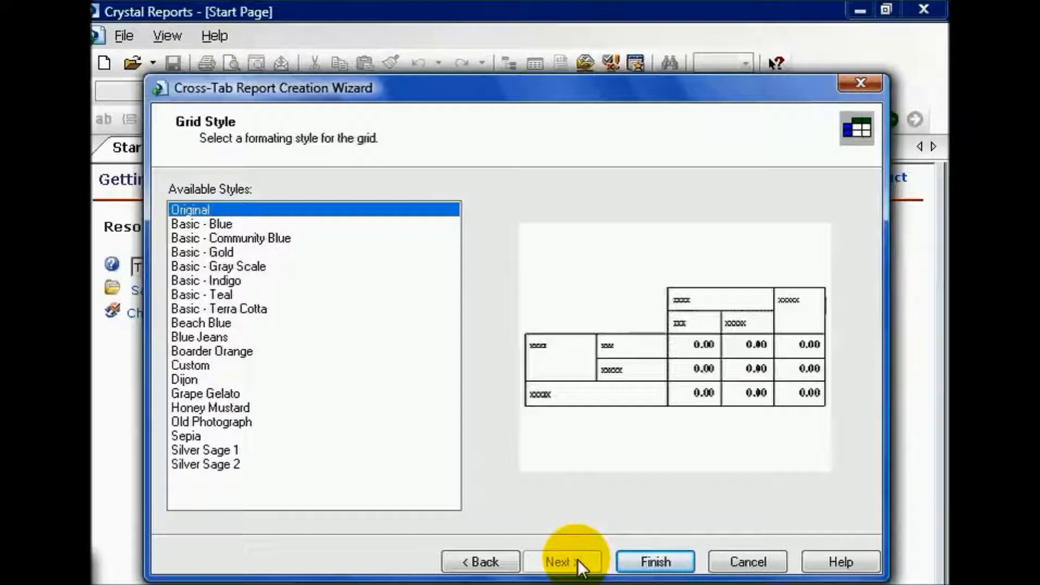
Preview several grid styles, including Basic - Community Blue and Grape Gelato, and generate the report with the Original style
{"action": "left_click", "coordinate": [200, 223]}
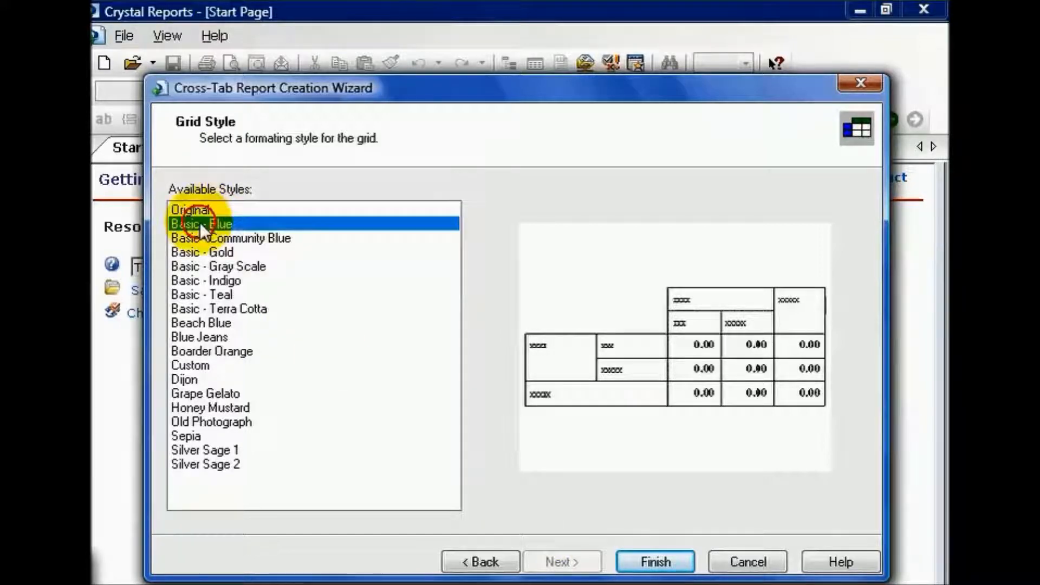
{"action": "left_click", "coordinate": [206, 239]}
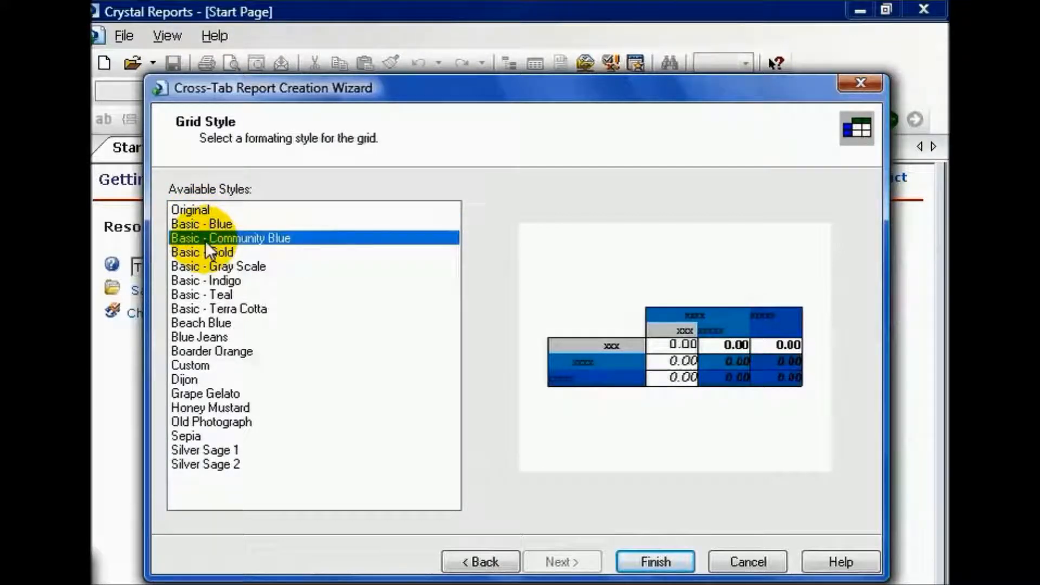
{"action": "left_click", "coordinate": [222, 308]}
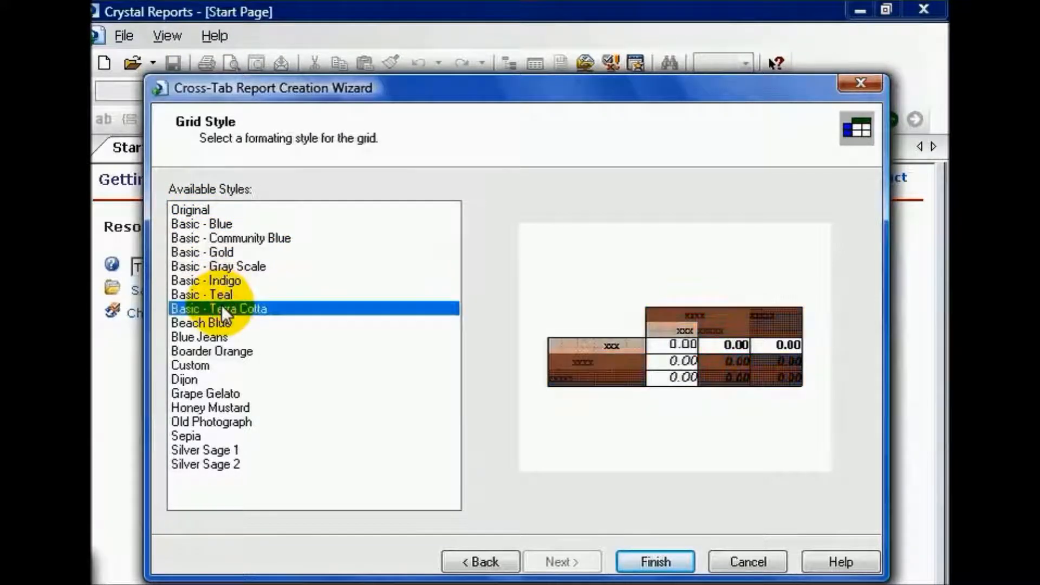
{"action": "left_click", "coordinate": [212, 364]}
{"action": "left_click", "coordinate": [199, 394]}
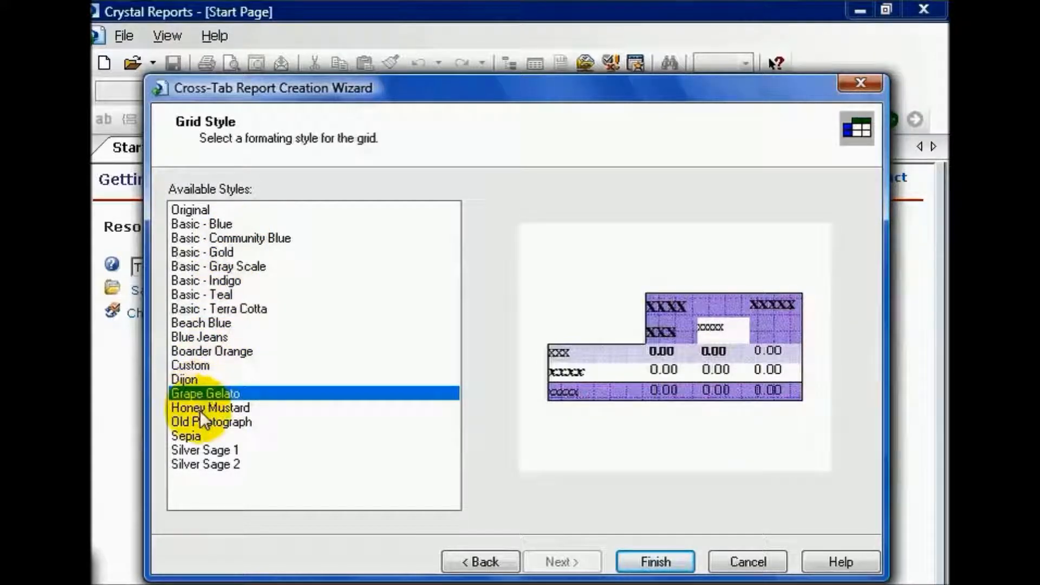
{"action": "left_click", "coordinate": [200, 410]}
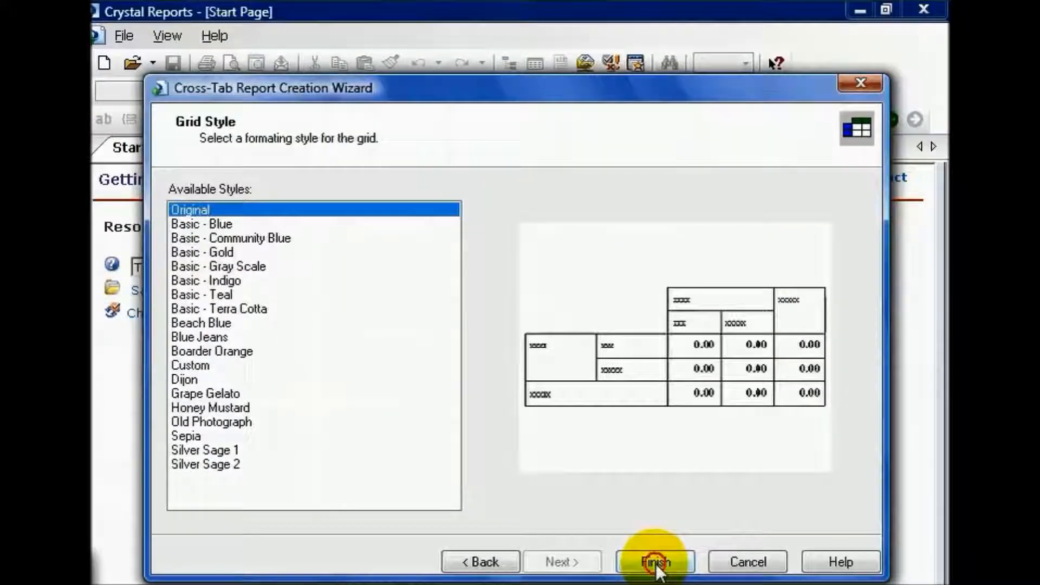
{"action": "left_click", "coordinate": [657, 563]}
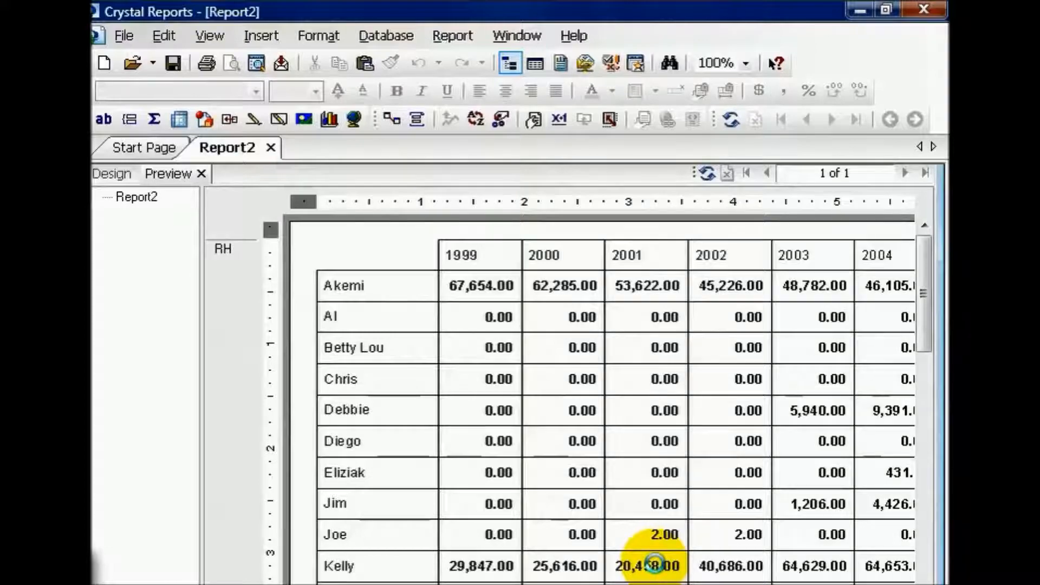
Widen the cross-tab's Total column so that its large amounts fit
{"action": "left_click_drag", "start_coordinate": [520, 584], "coordinate": [769, 584]}
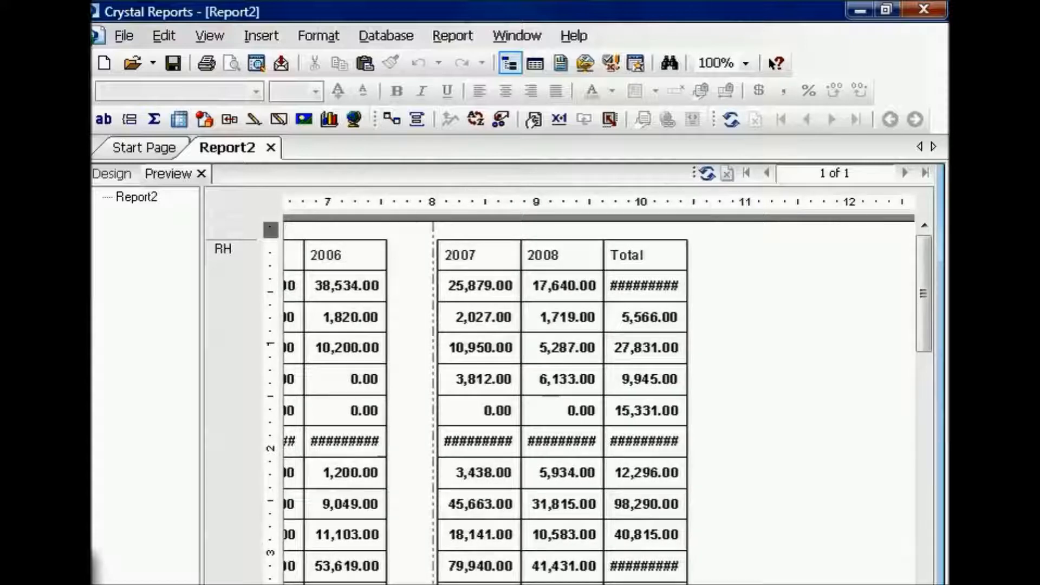
{"action": "left_click", "coordinate": [654, 284]}
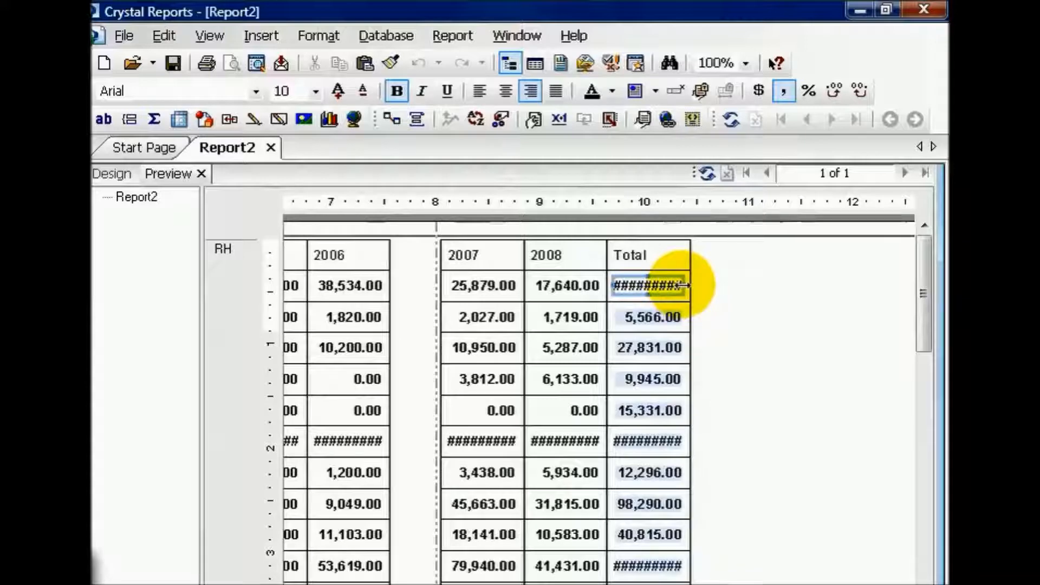
{"action": "left_click_drag", "start_coordinate": [684, 286], "coordinate": [709, 284]}
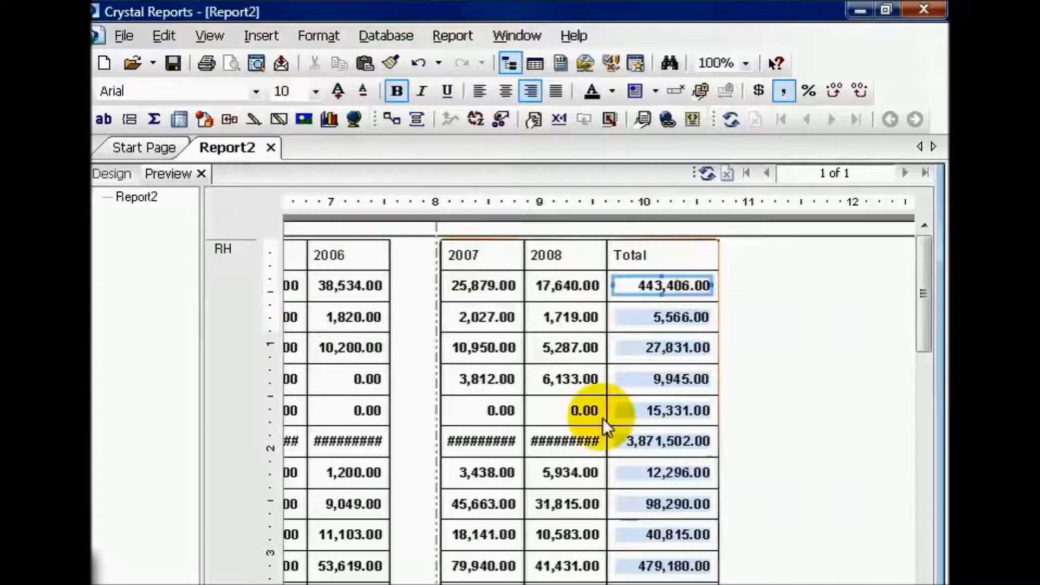
Widen the yearly amount columns of the cross-tab and check the rest of the grid down to its grand totals
{"action": "left_click", "coordinate": [571, 440]}
{"action": "left_click_drag", "start_coordinate": [604, 441], "coordinate": [619, 442]}
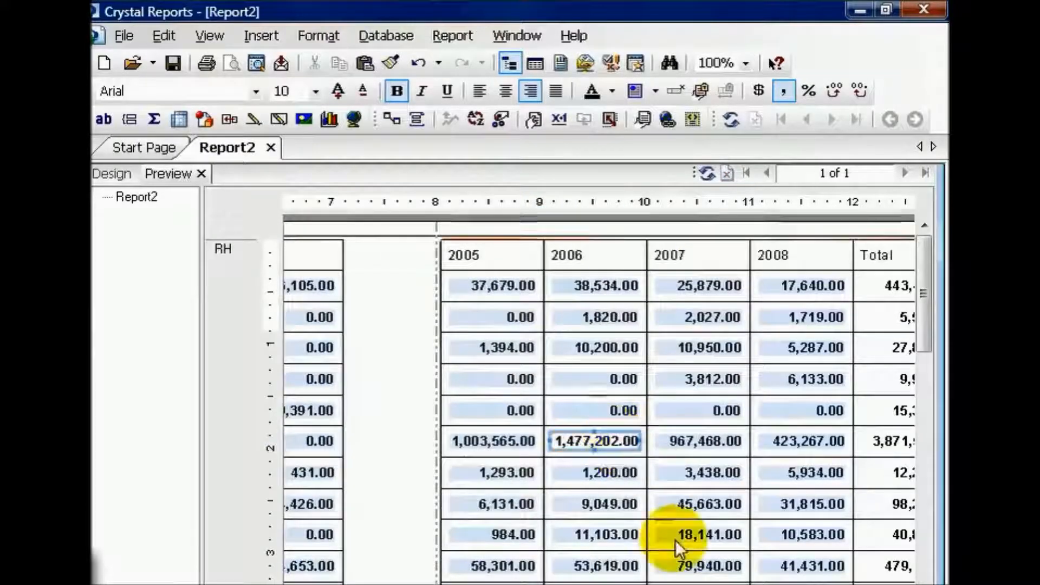
{"action": "left_click_drag", "start_coordinate": [696, 584], "coordinate": [821, 584]}
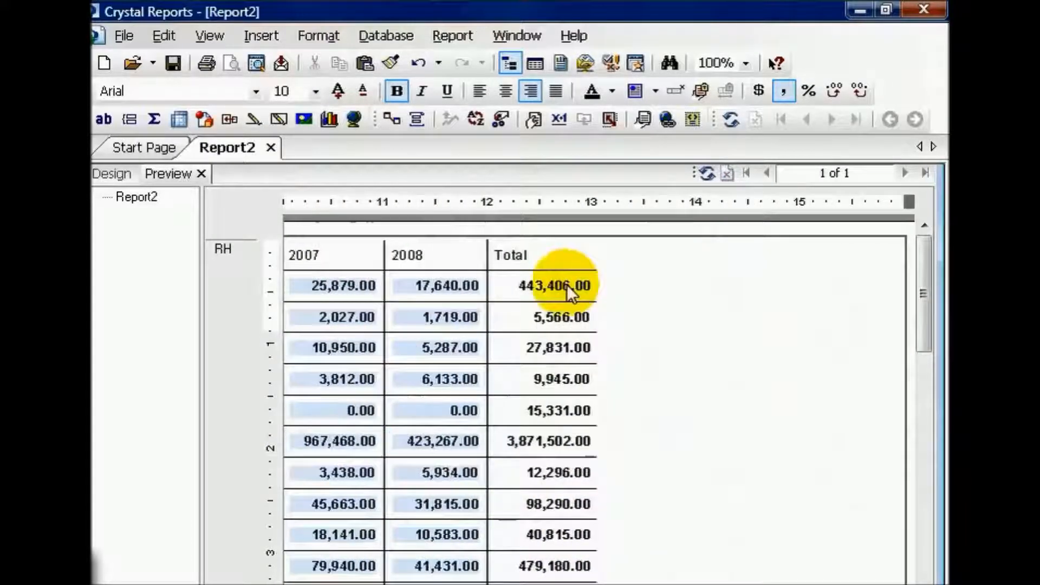
{"action": "left_click_drag", "start_coordinate": [925, 293], "coordinate": [935, 439]}
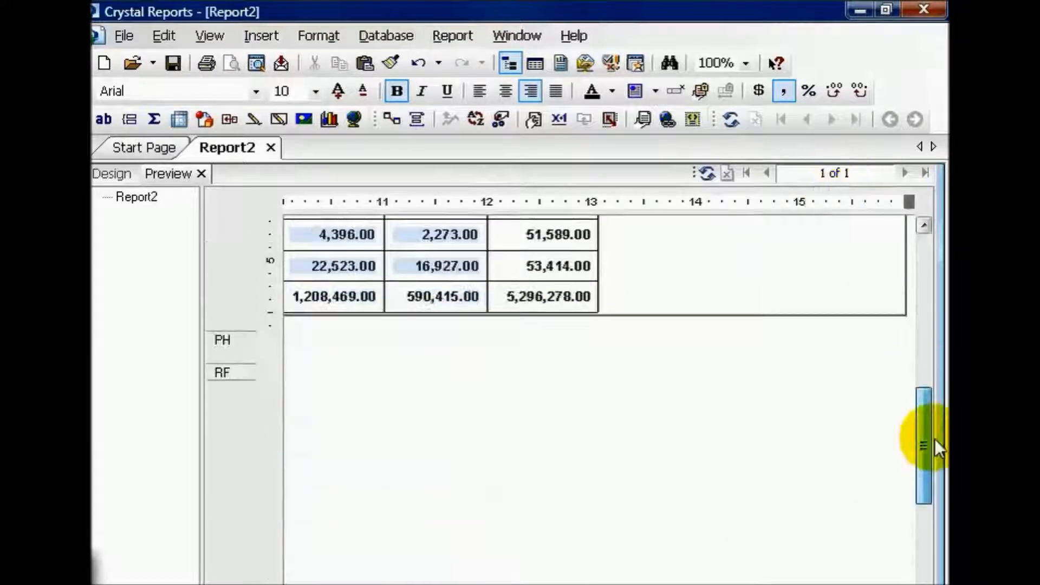
Swap the cross-tab's fields so that the revenue date forms the rows and the employee first name forms the columns
{"action": "left_click", "coordinate": [581, 319]}
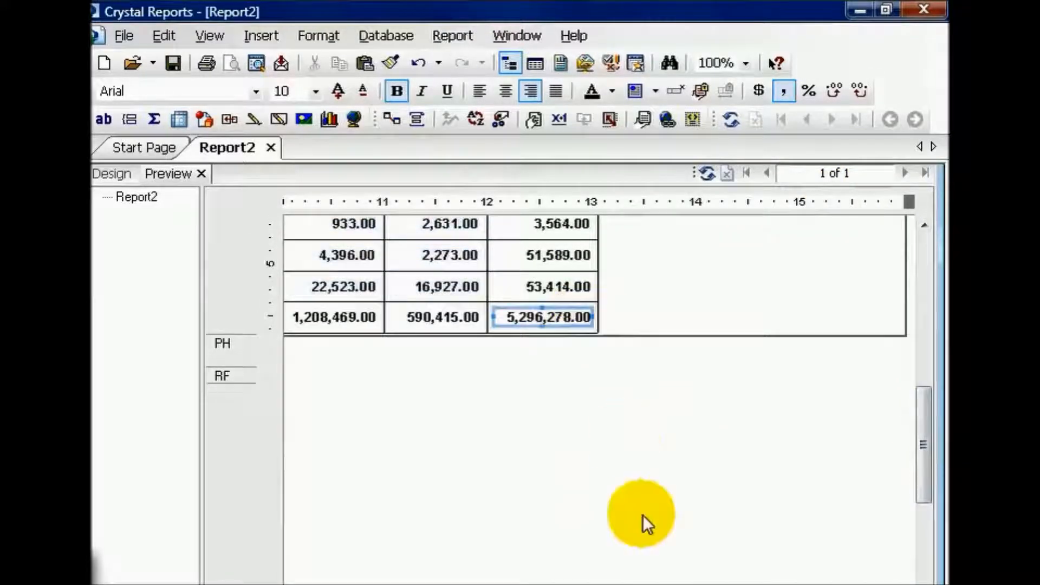
{"action": "left_click_drag", "start_coordinate": [650, 584], "coordinate": [303, 584]}
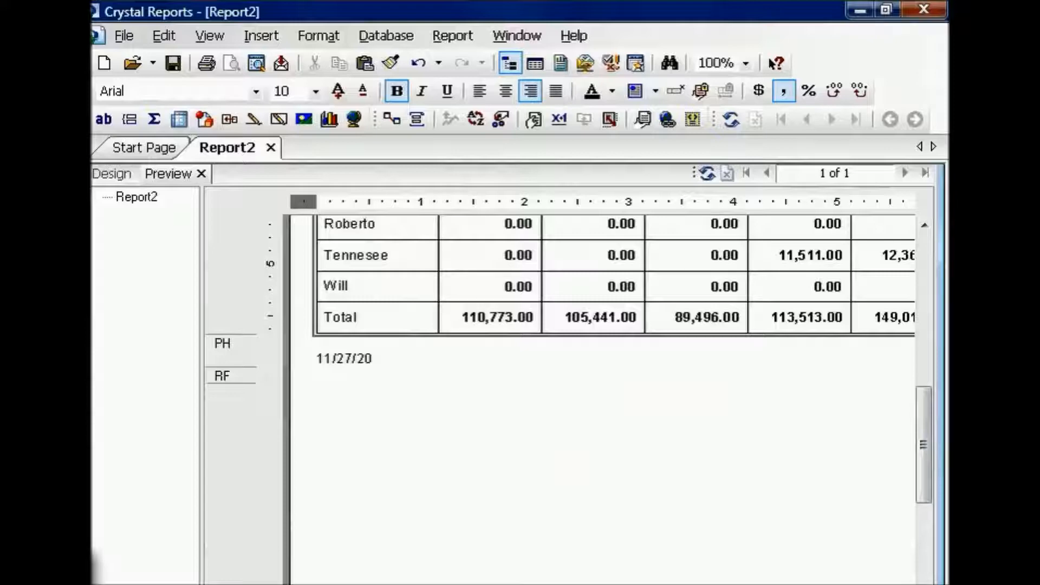
{"action": "left_click_drag", "start_coordinate": [925, 454], "coordinate": [908, 231]}
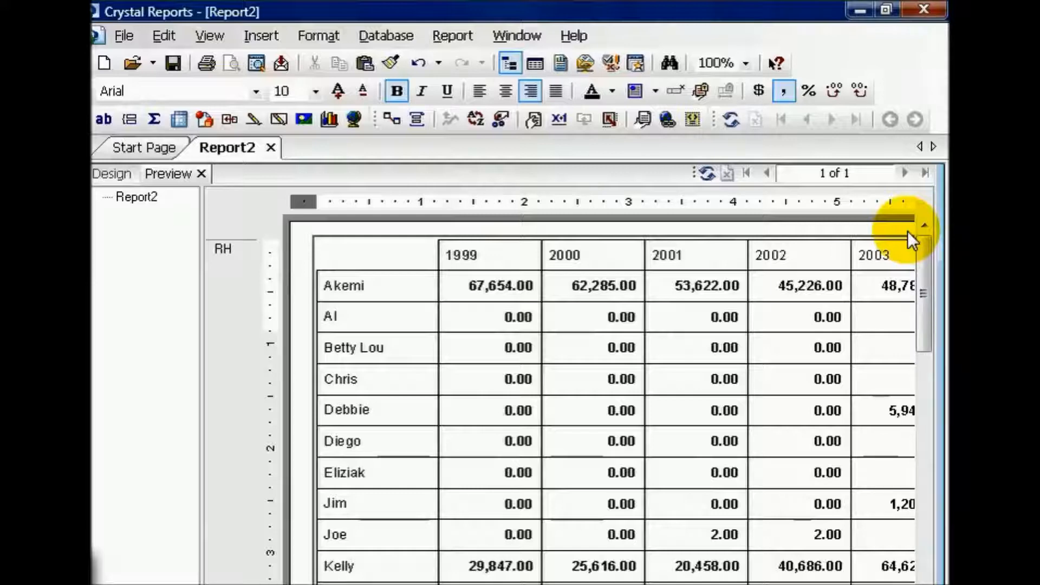
{"action": "left_click", "coordinate": [908, 230]}
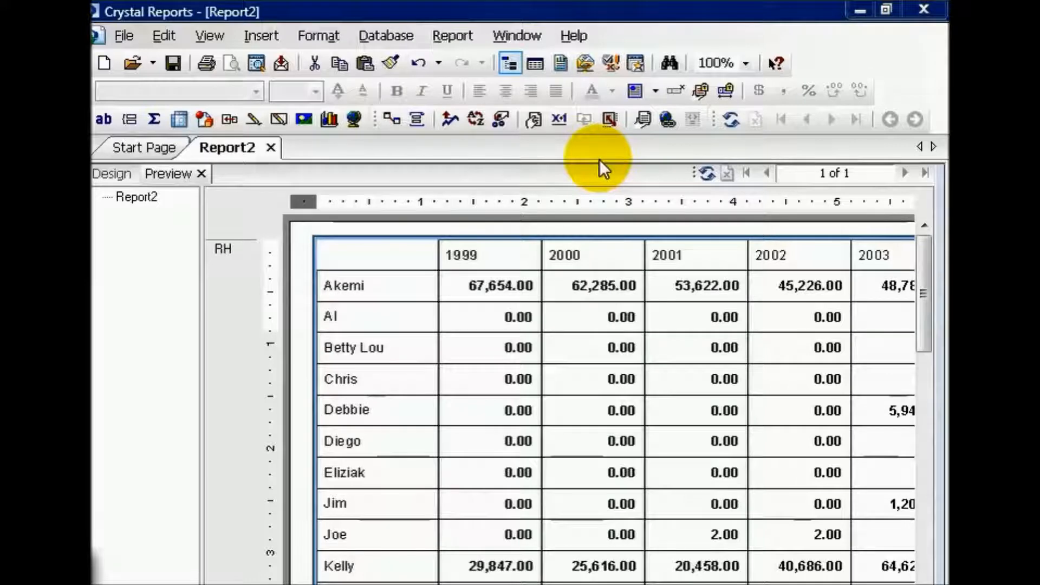
{"action": "left_click", "coordinate": [371, 253]}
{"action": "right_click", "coordinate": [371, 253]}
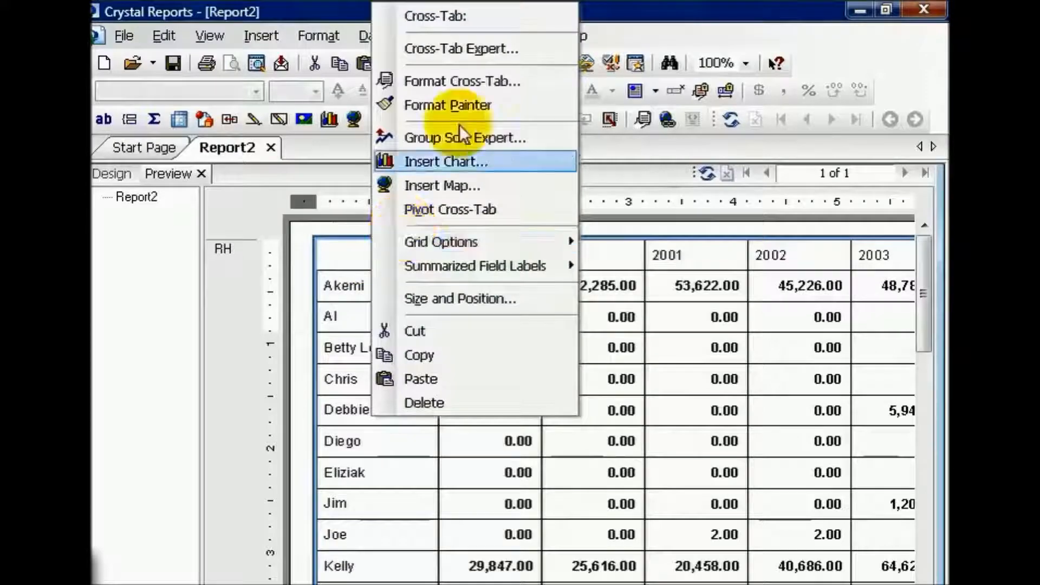
{"action": "left_click", "coordinate": [477, 51]}
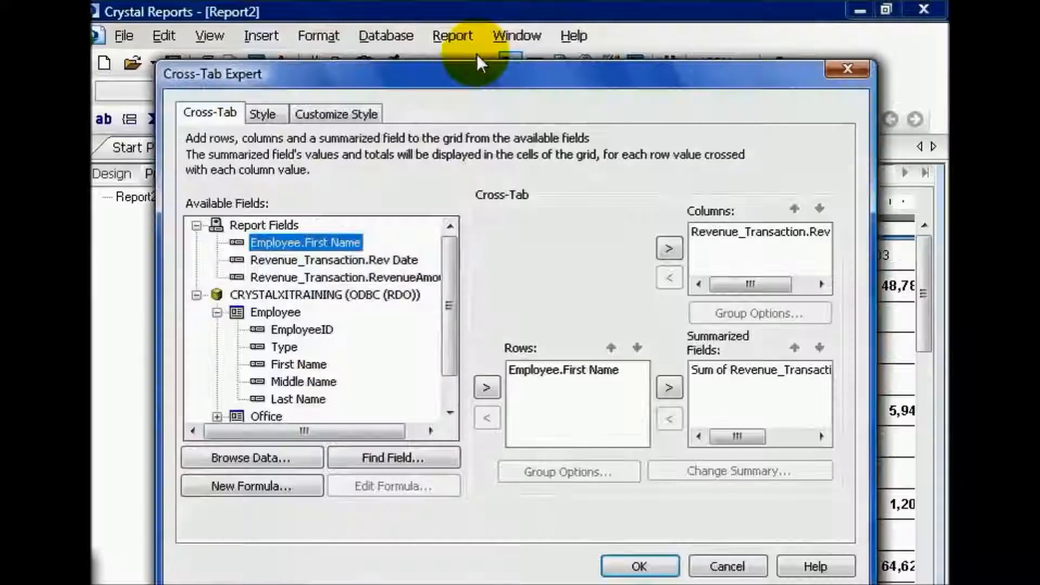
{"action": "left_click", "coordinate": [574, 370]}
{"action": "left_click_drag", "start_coordinate": [743, 287], "coordinate": [541, 398]}
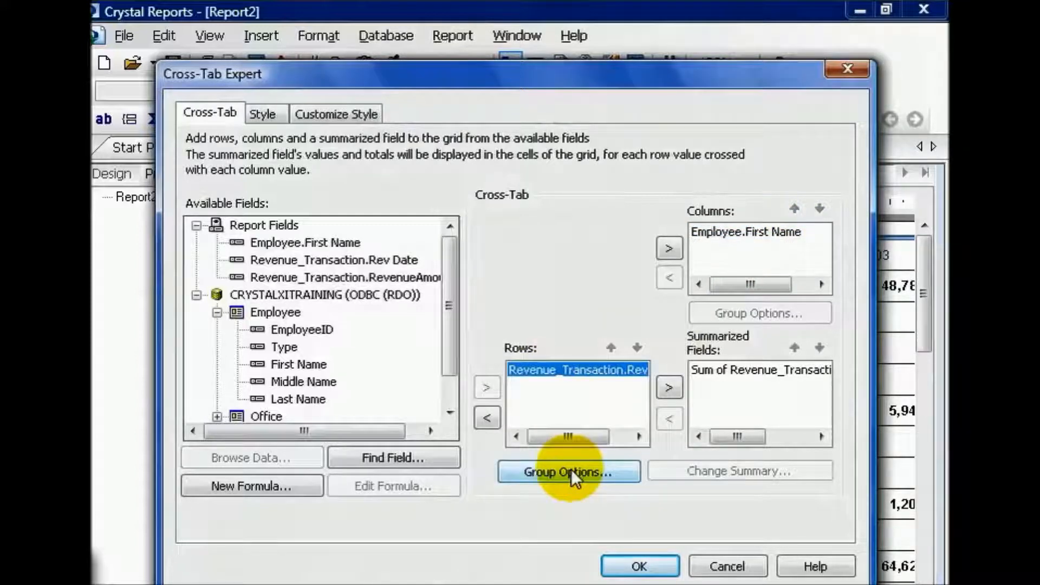
Review the group options of the Rev Date row field without changing them, and apply the swapped layout to the report
{"action": "left_click", "coordinate": [570, 469]}
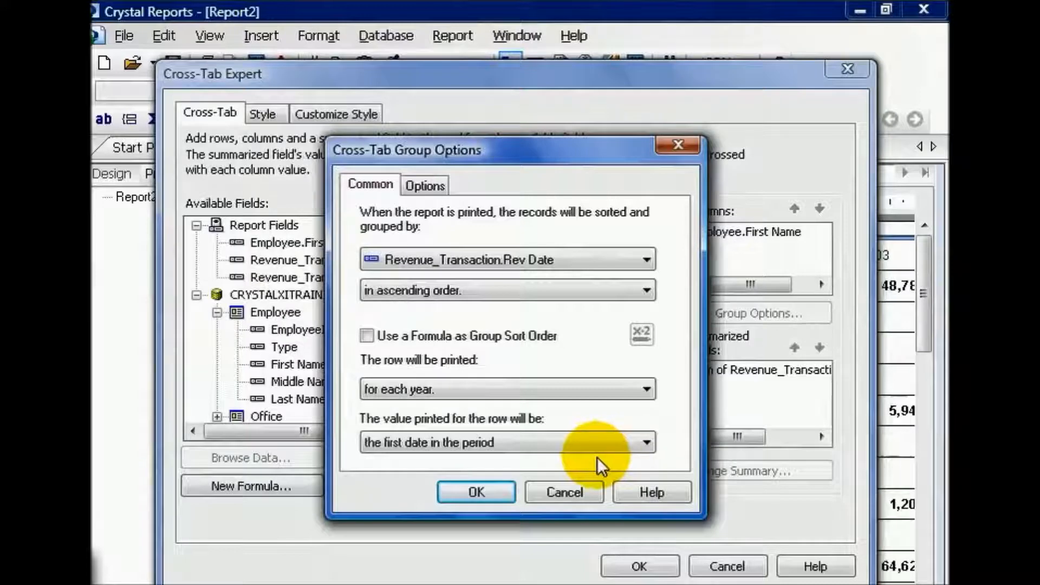
{"action": "left_click", "coordinate": [563, 491]}
{"action": "left_click", "coordinate": [636, 566]}
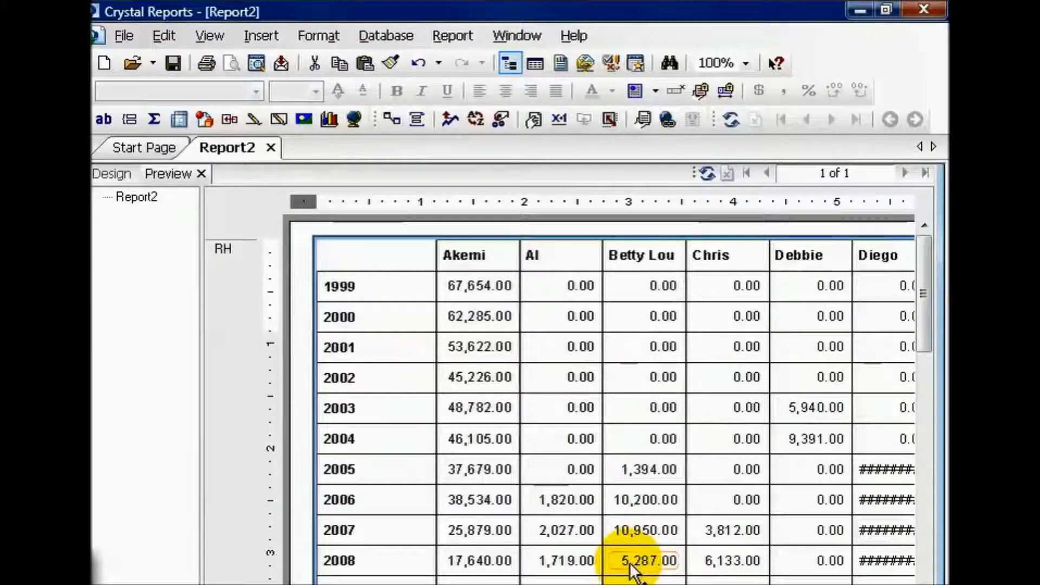
Reopen the cross-tab's definition and add Office Name from the Office table as a second row field below the revenue date
{"action": "left_click", "coordinate": [382, 255]}
{"action": "right_click", "coordinate": [382, 255]}
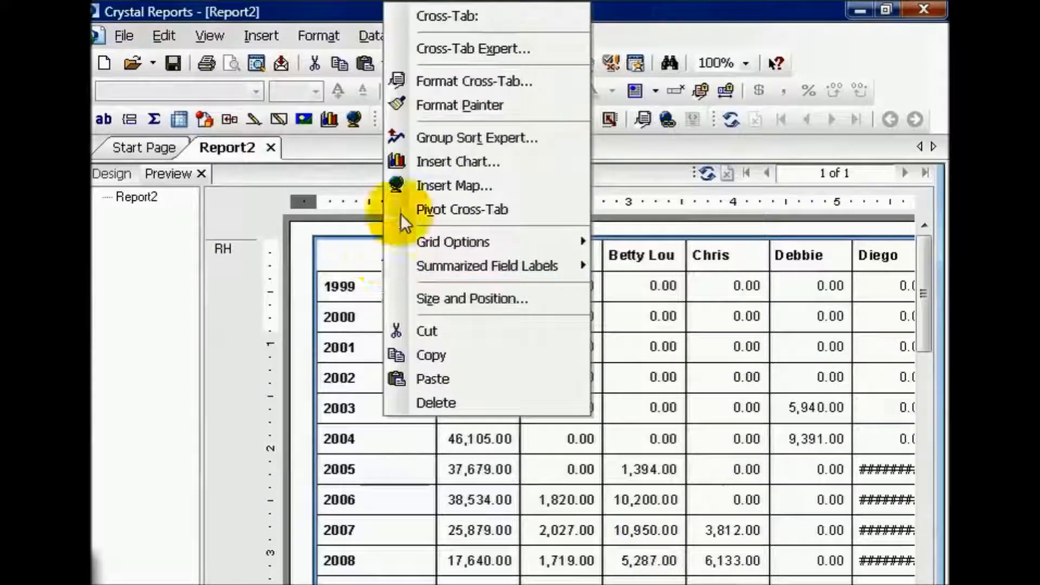
{"action": "left_click", "coordinate": [441, 51]}
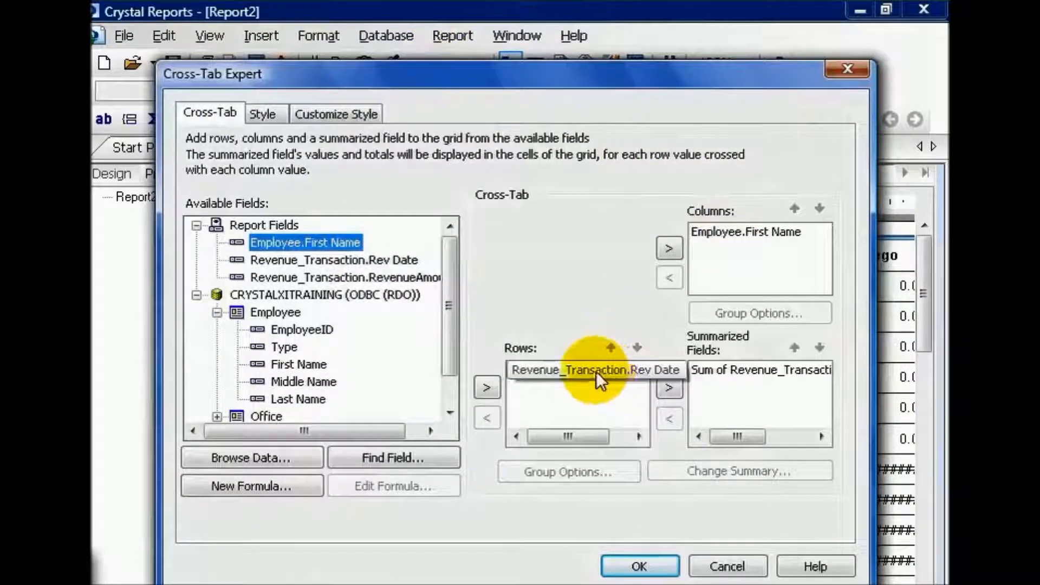
{"action": "left_click_drag", "start_coordinate": [448, 315], "coordinate": [443, 366]}
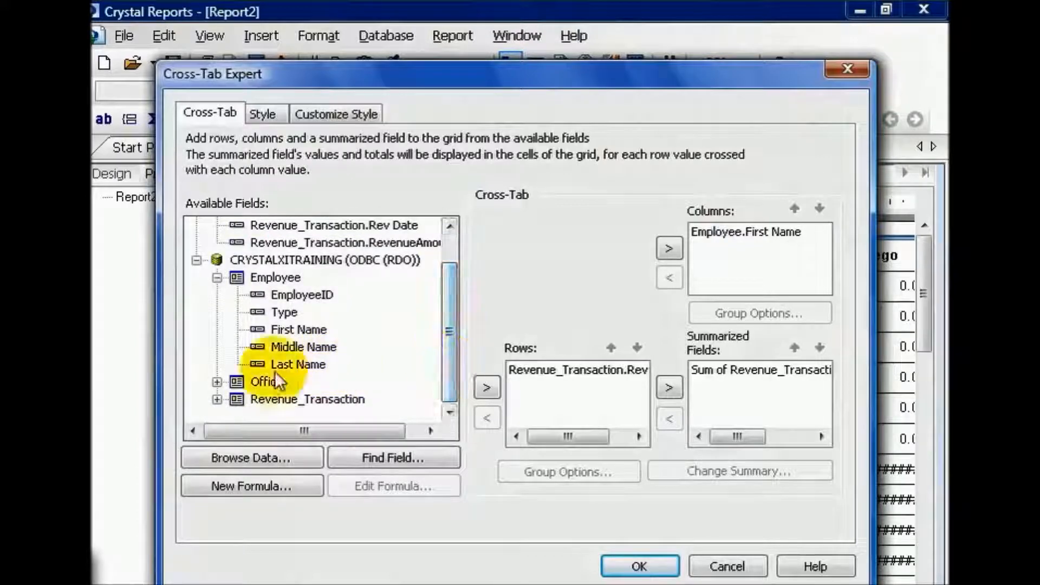
{"action": "left_click", "coordinate": [216, 382]}
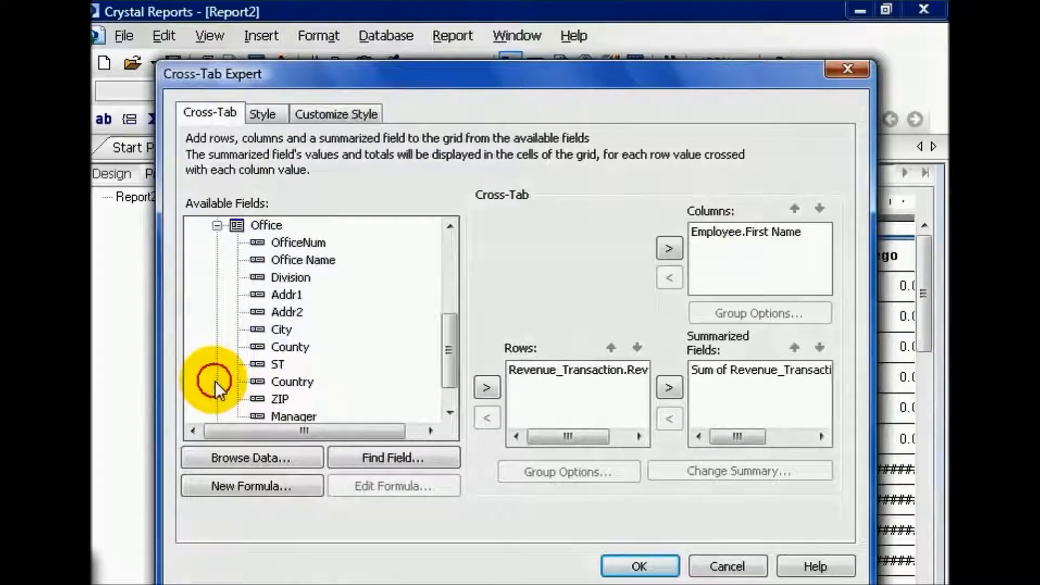
{"action": "left_click_drag", "start_coordinate": [295, 259], "coordinate": [553, 383]}
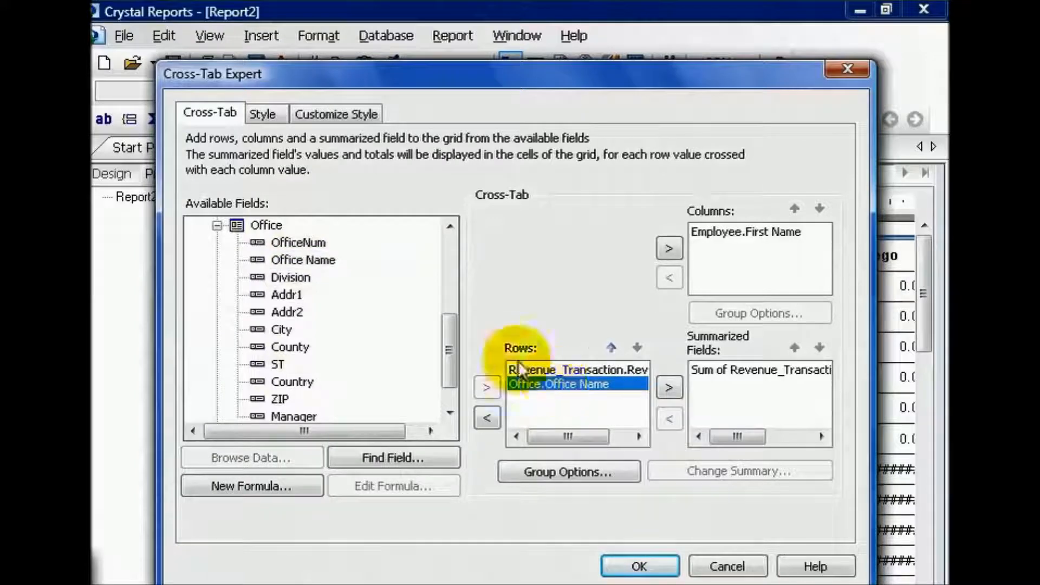
Add RevenueAmount as a second summarized field, set its calculation to Average, and apply the cross-tab changes
{"action": "left_click_drag", "start_coordinate": [449, 350], "coordinate": [447, 265]}
{"action": "left_click_drag", "start_coordinate": [385, 275], "coordinate": [755, 389]}
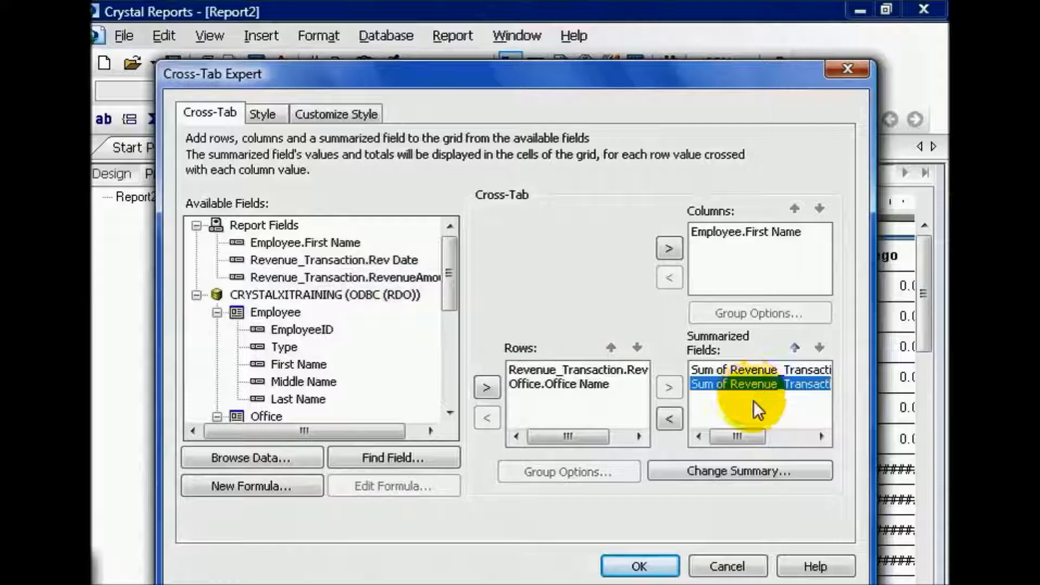
{"action": "left_click", "coordinate": [785, 473]}
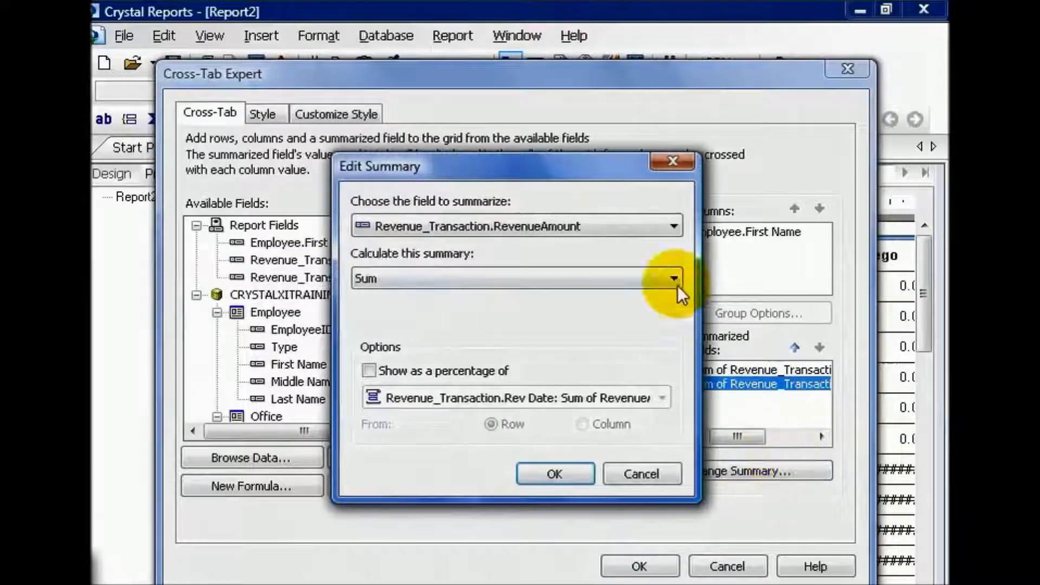
{"action": "left_click", "coordinate": [677, 284]}
{"action": "left_click", "coordinate": [625, 309]}
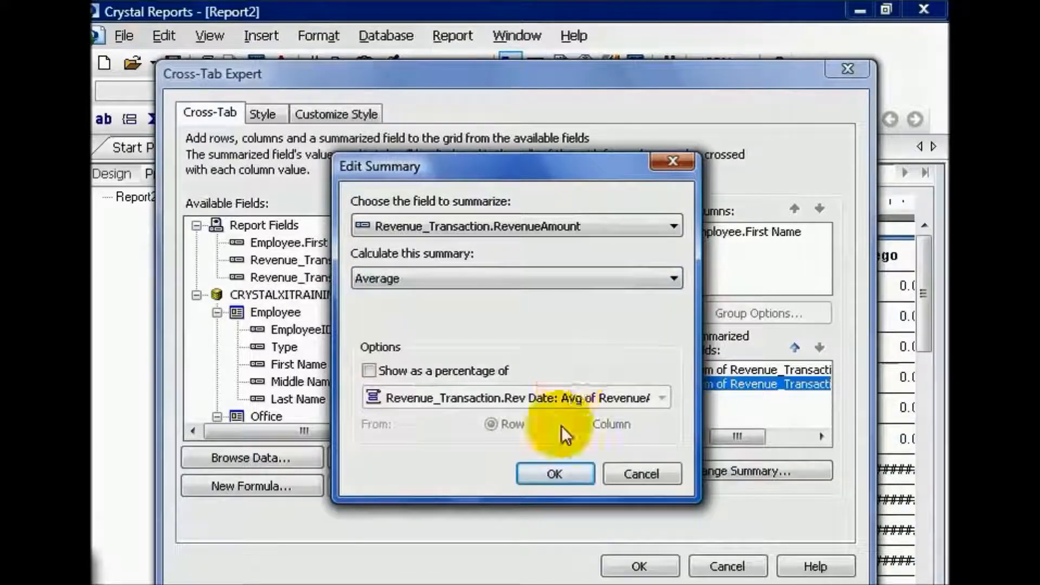
{"action": "left_click", "coordinate": [557, 470]}
{"action": "left_click", "coordinate": [649, 561]}
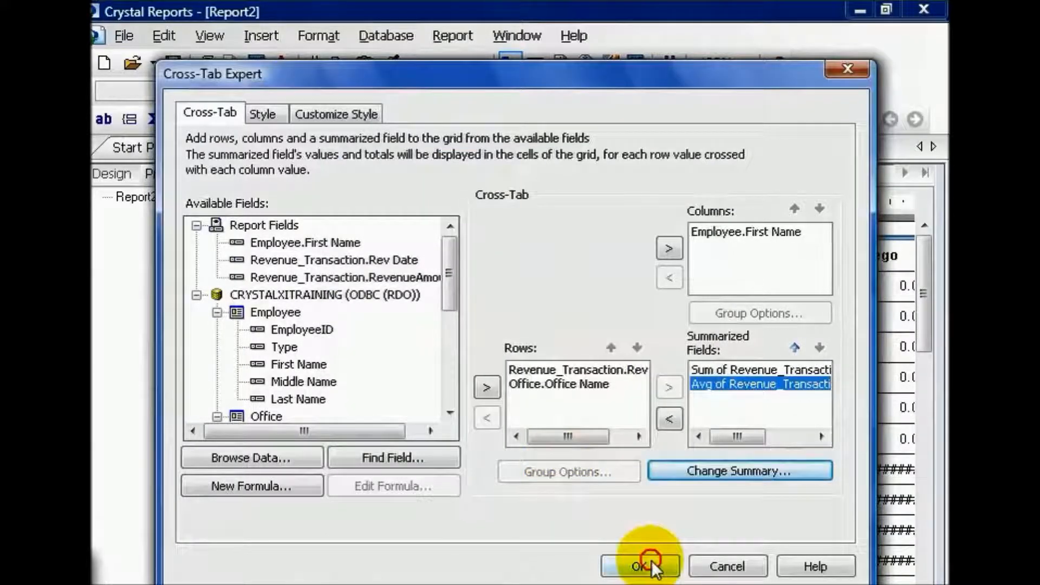